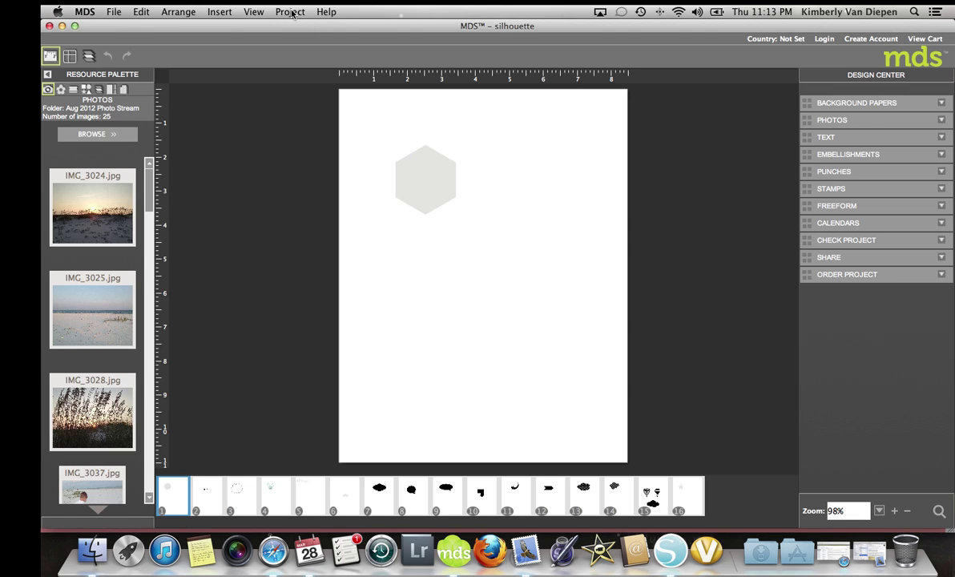
Select the hexagon punch and bring up the Project menu's sharing options.
{"action": "left_click", "coordinate": [438, 180]}
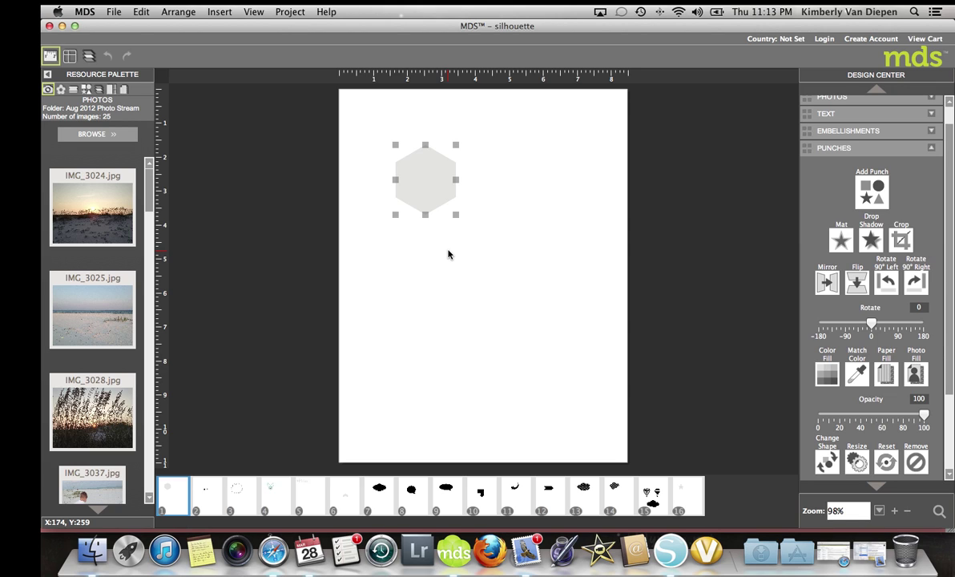
{"action": "left_click", "coordinate": [297, 13]}
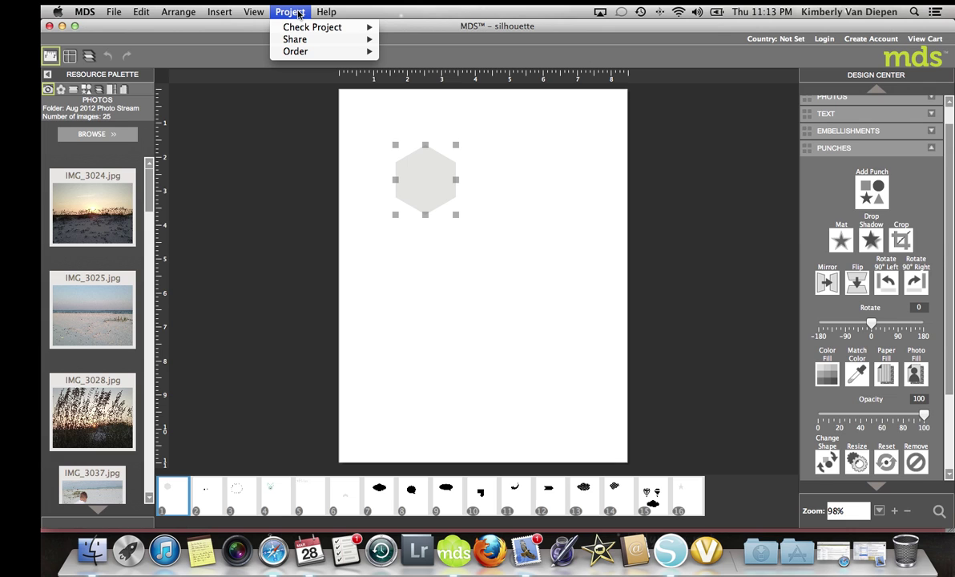
Start an SVG export, clear all pages and try picking pages 16 and 1.
{"action": "mouse_move", "coordinate": [293, 38]}
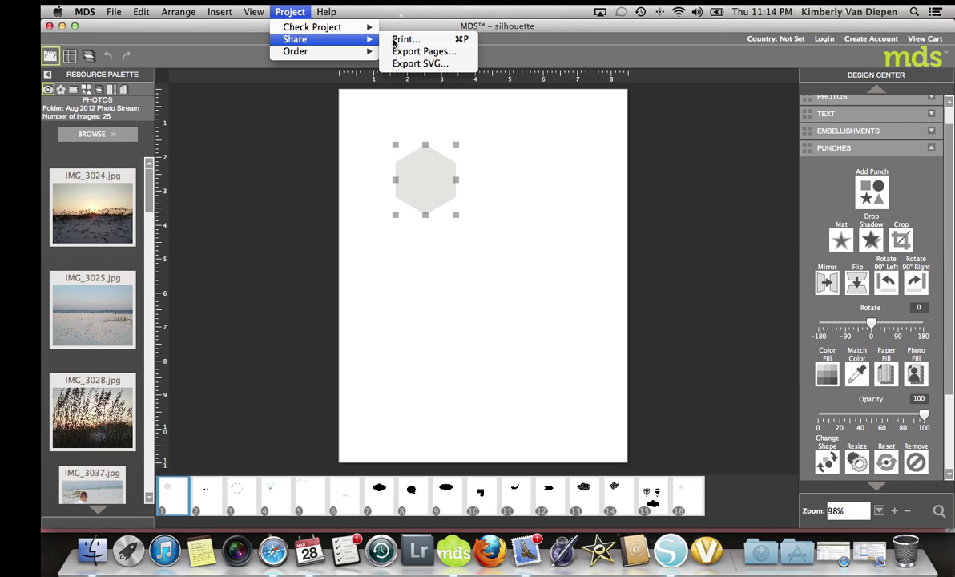
{"action": "left_click", "coordinate": [407, 64]}
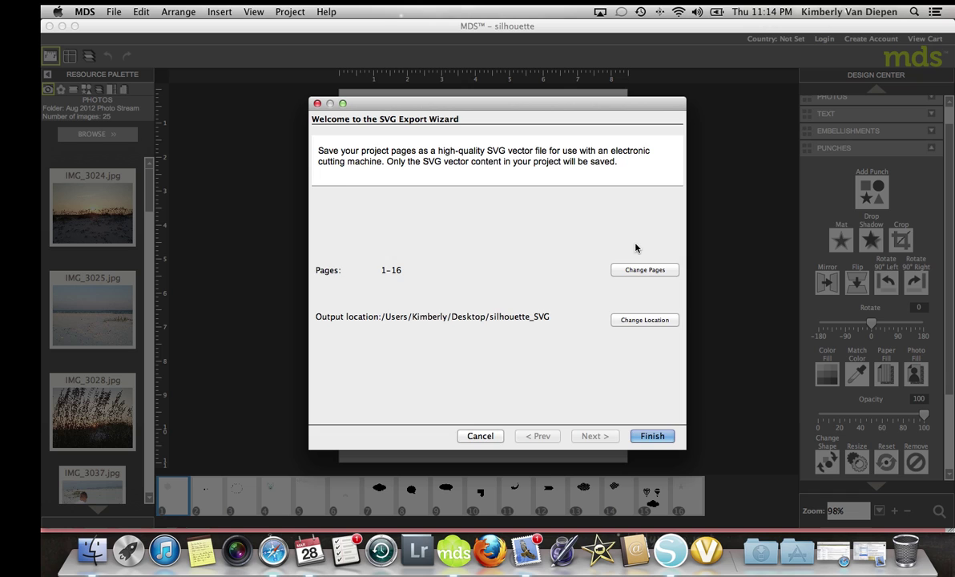
{"action": "left_click", "coordinate": [624, 272]}
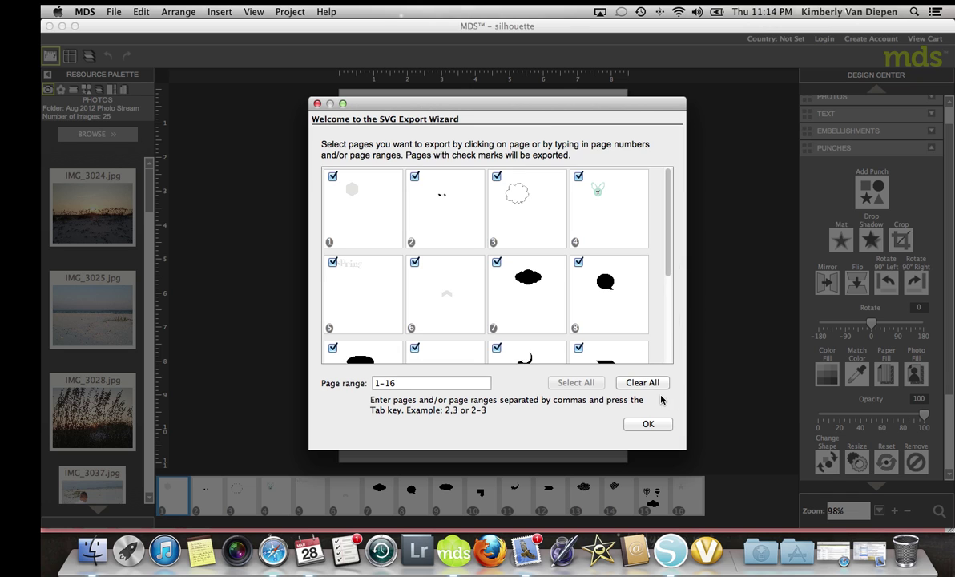
{"action": "left_click", "coordinate": [642, 382]}
{"action": "scroll", "coordinate": [597, 311], "scroll_direction": "down", "scroll_amount": 3}
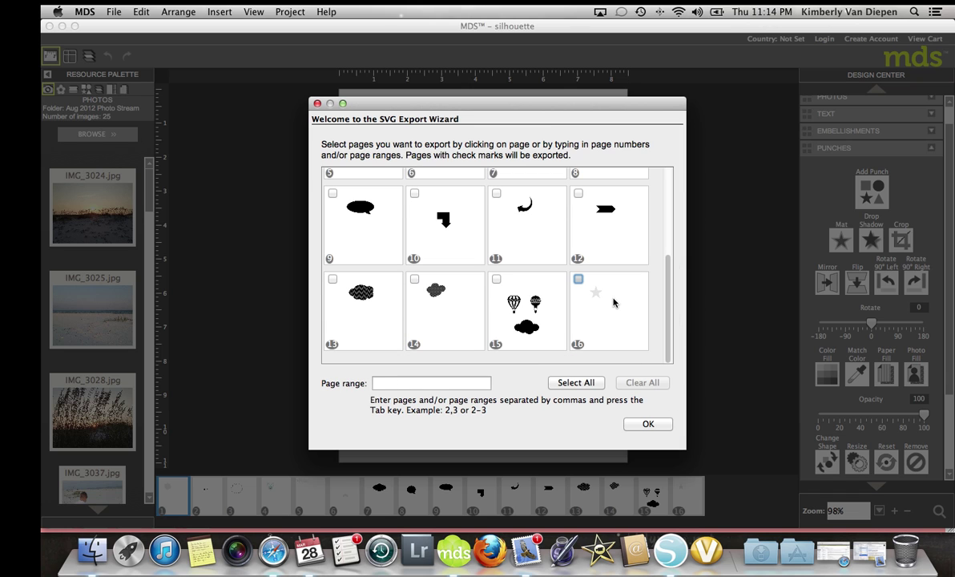
{"action": "left_click", "coordinate": [612, 305]}
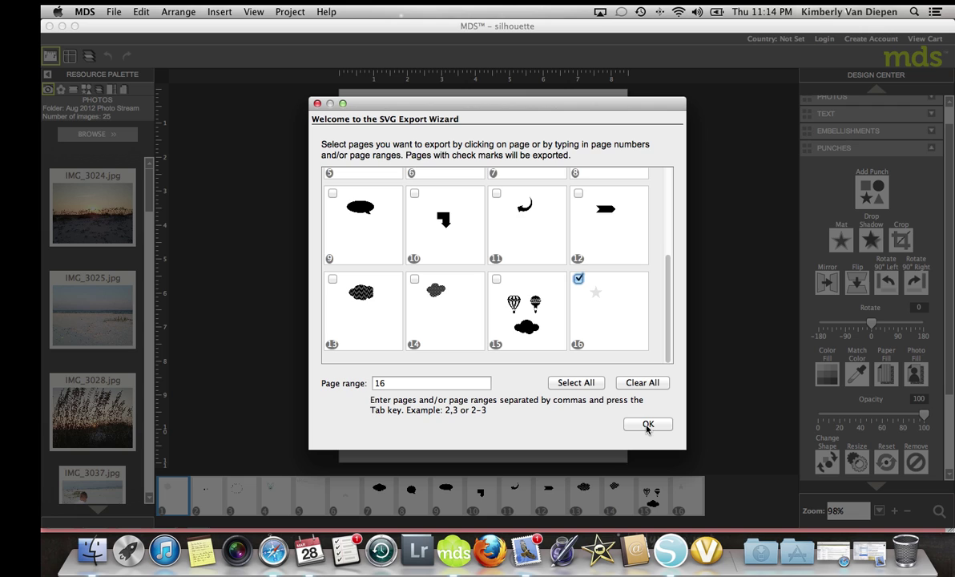
{"action": "scroll", "coordinate": [582, 329], "scroll_direction": "up", "scroll_amount": 3}
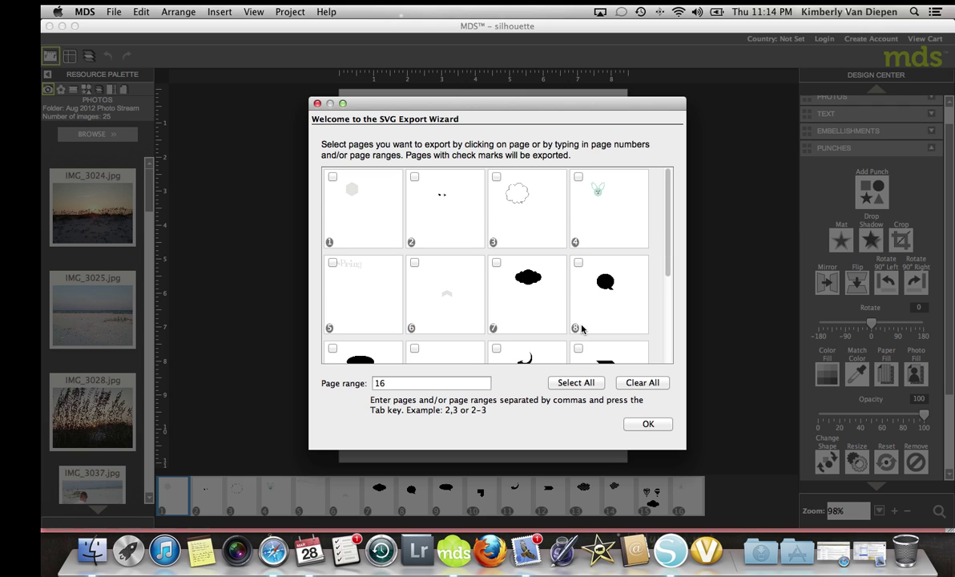
{"action": "left_click", "coordinate": [333, 177]}
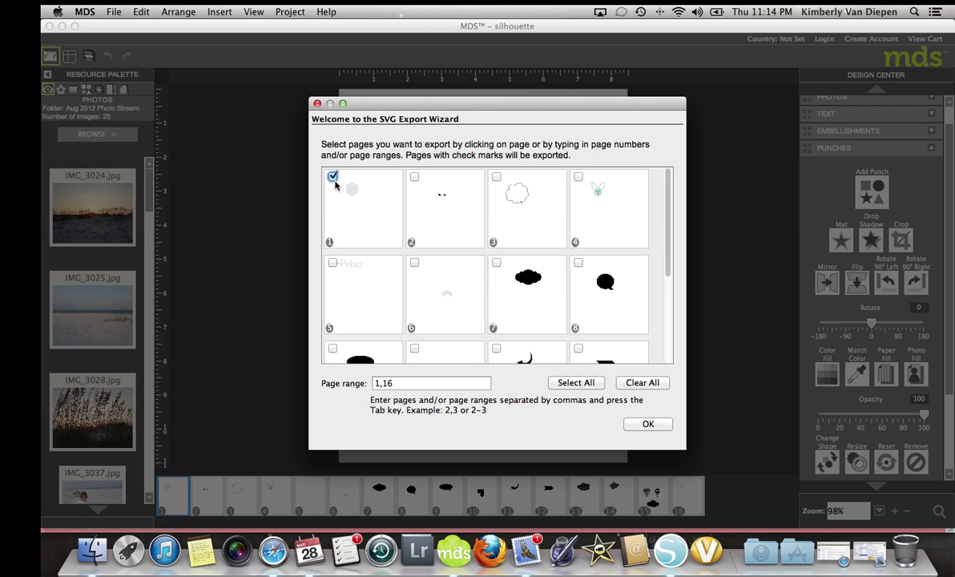
Export only page 1 as SVG, keeping the existing files in silhouette_SVG.
{"action": "left_click", "coordinate": [638, 386]}
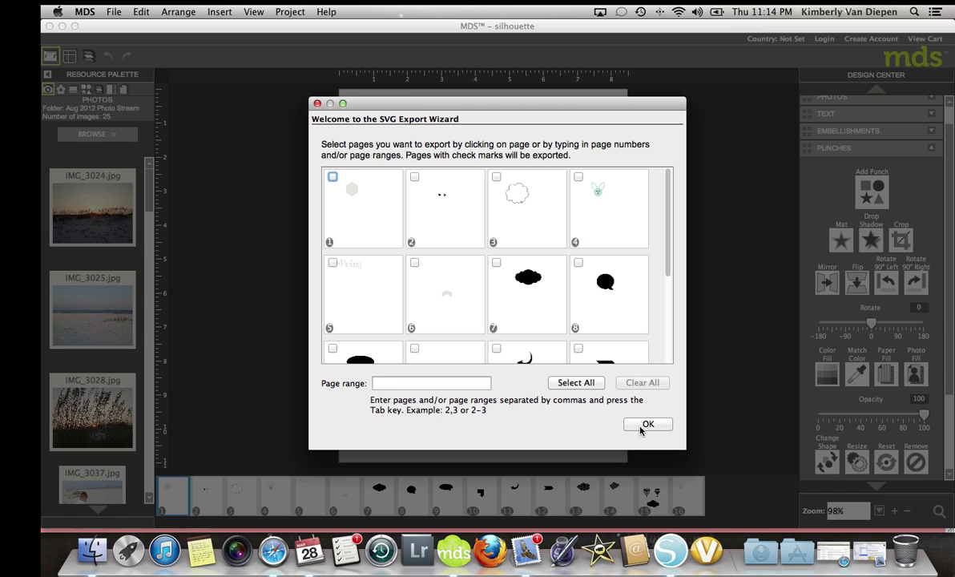
{"action": "left_click", "coordinate": [332, 176]}
{"action": "left_click", "coordinate": [660, 422]}
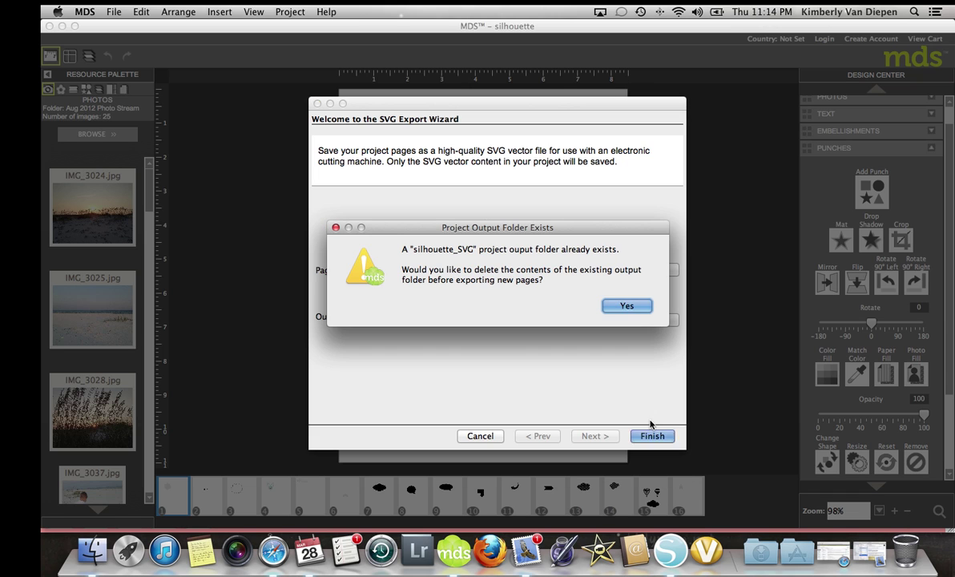
{"action": "left_click", "coordinate": [566, 306]}
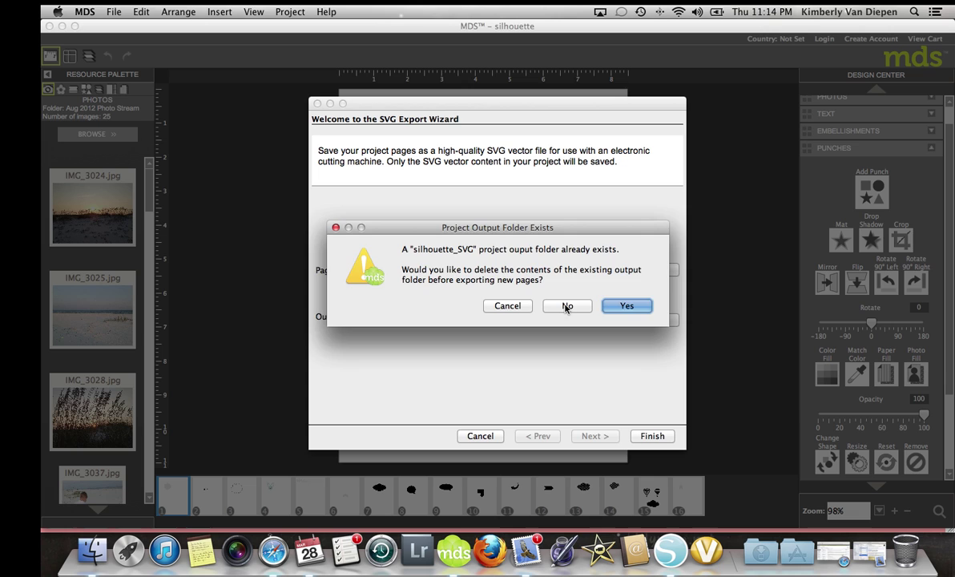
{"action": "left_click", "coordinate": [667, 439]}
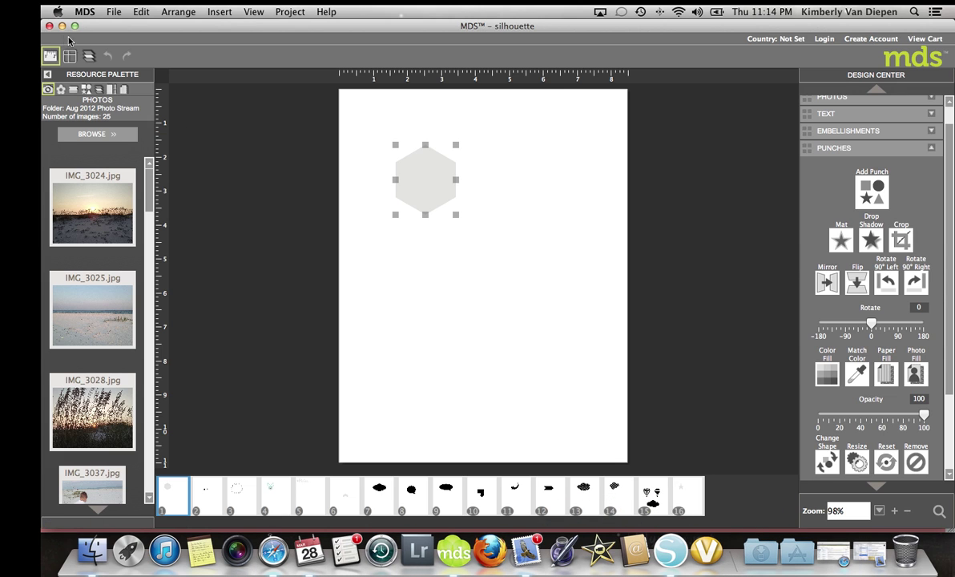
Switch to Silhouette Studio's blank Untitled design on the 12x12 mat.
{"action": "left_click", "coordinate": [670, 550]}
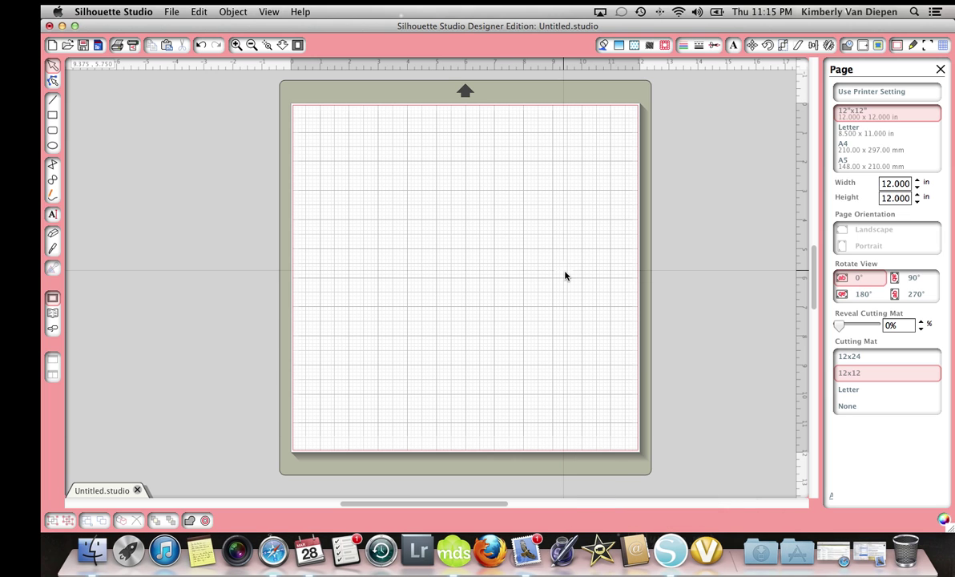
Import Page 1.svg into the Silhouette Studio library.
{"action": "left_click", "coordinate": [171, 12]}
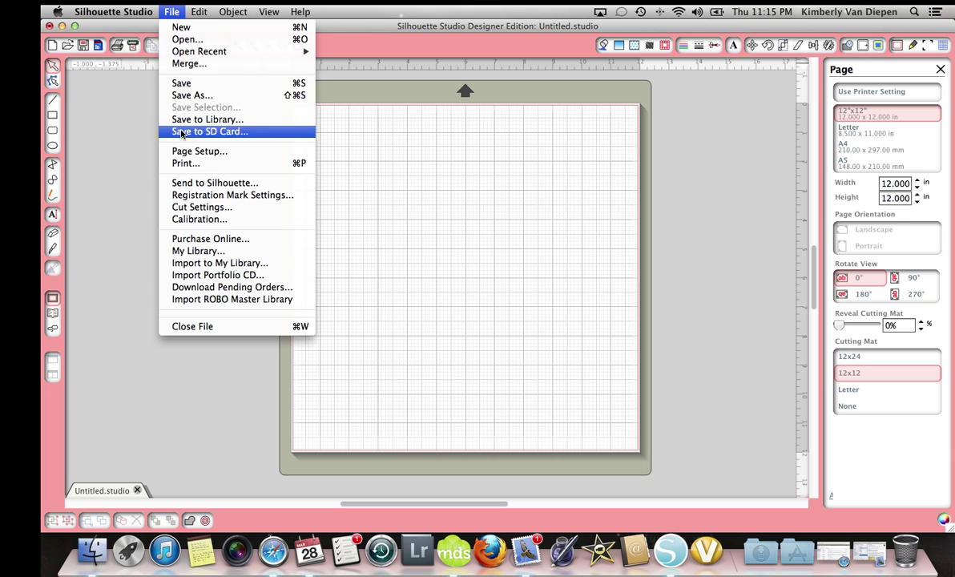
{"action": "left_click", "coordinate": [200, 266]}
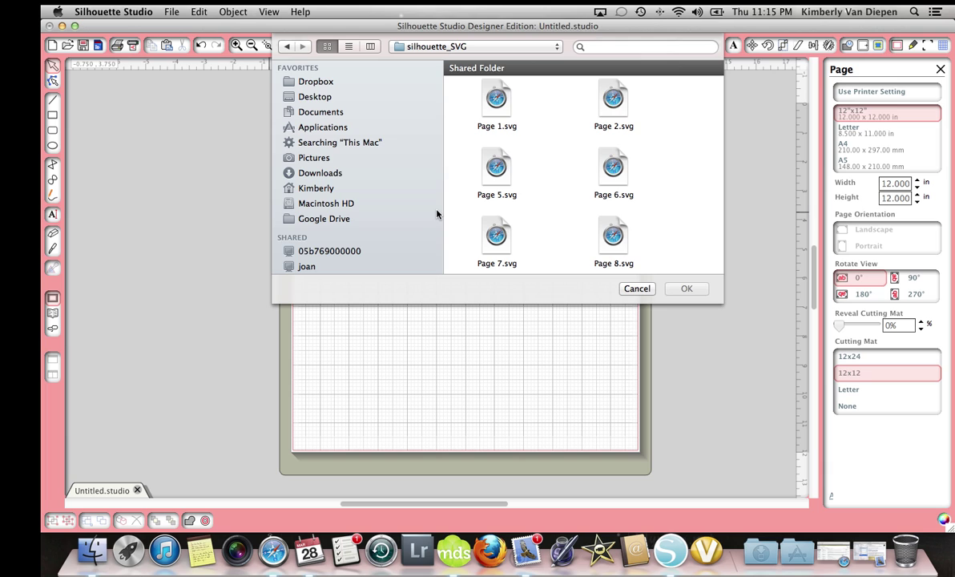
{"action": "left_click", "coordinate": [503, 100]}
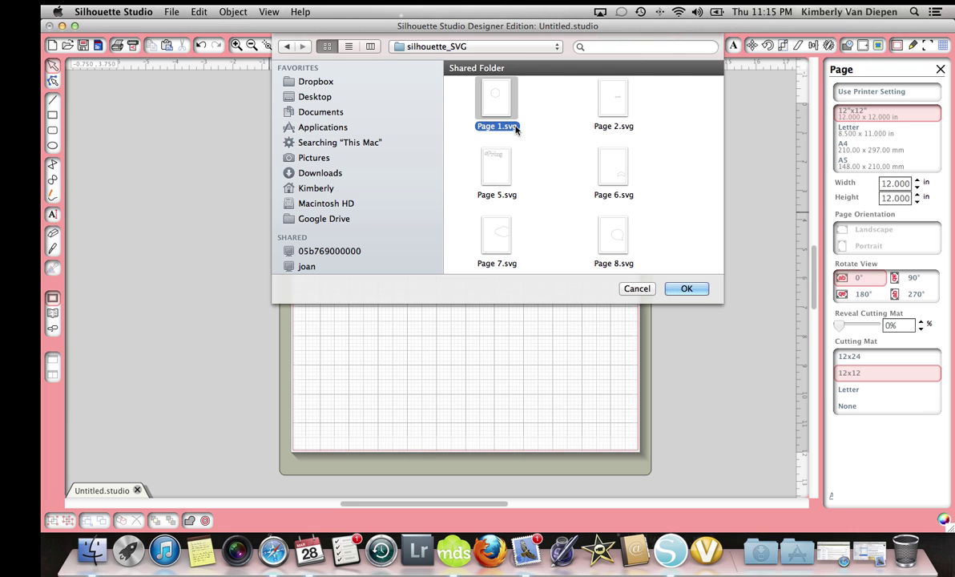
{"action": "left_click", "coordinate": [694, 290]}
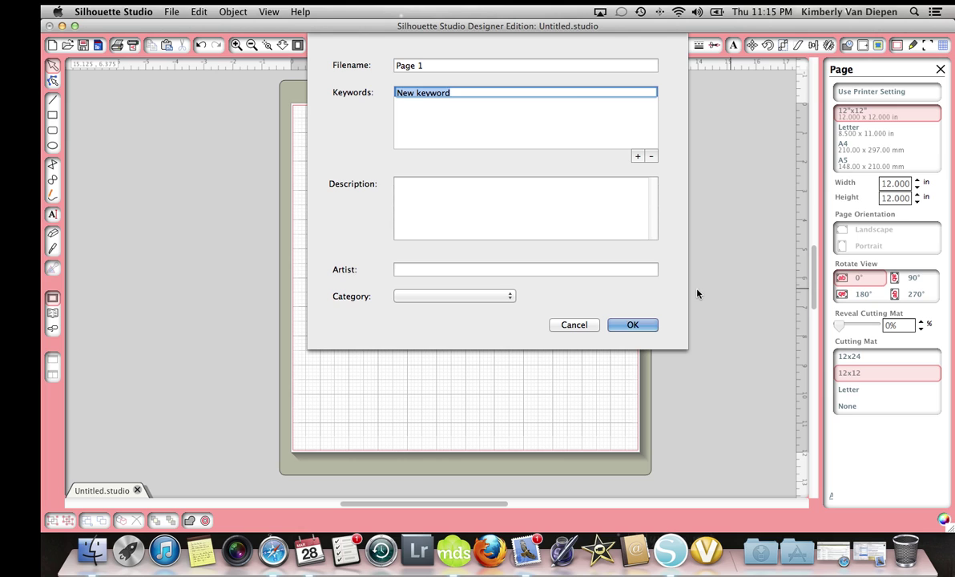
Name the imported design 'Hexagon' and dismiss the design details form.
{"action": "left_click", "coordinate": [424, 66]}
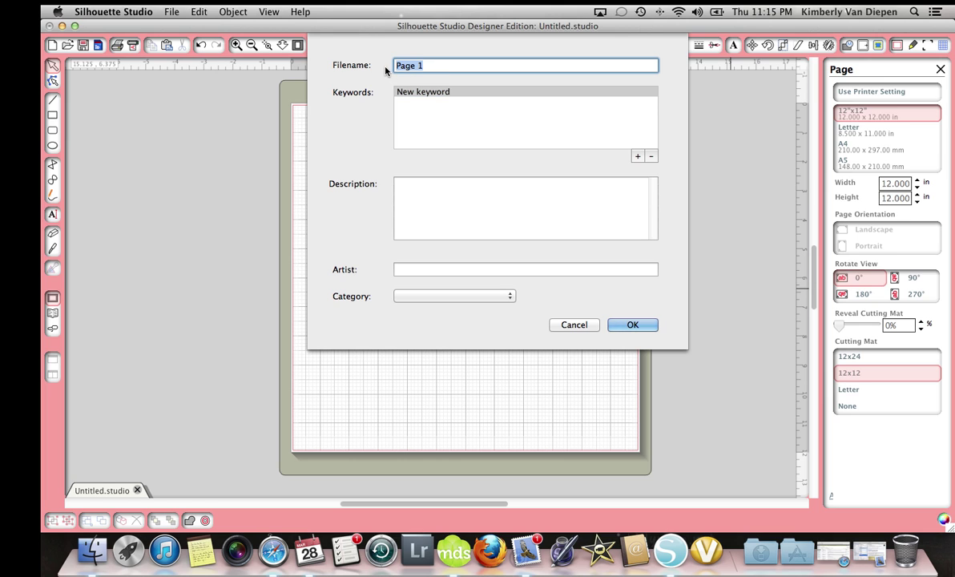
{"action": "type", "text": "Hexagon"}
{"action": "key", "text": "Tab"}
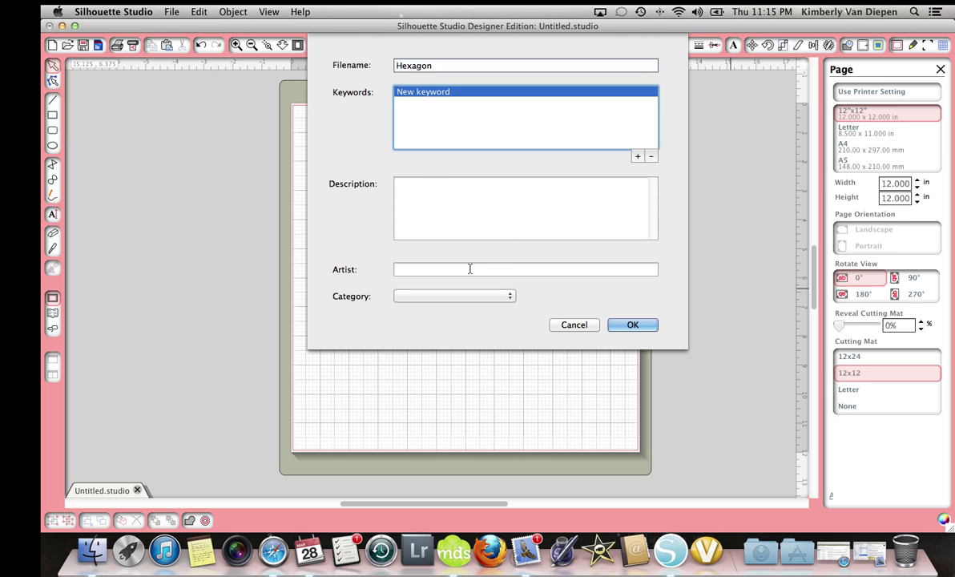
{"action": "left_click", "coordinate": [574, 326]}
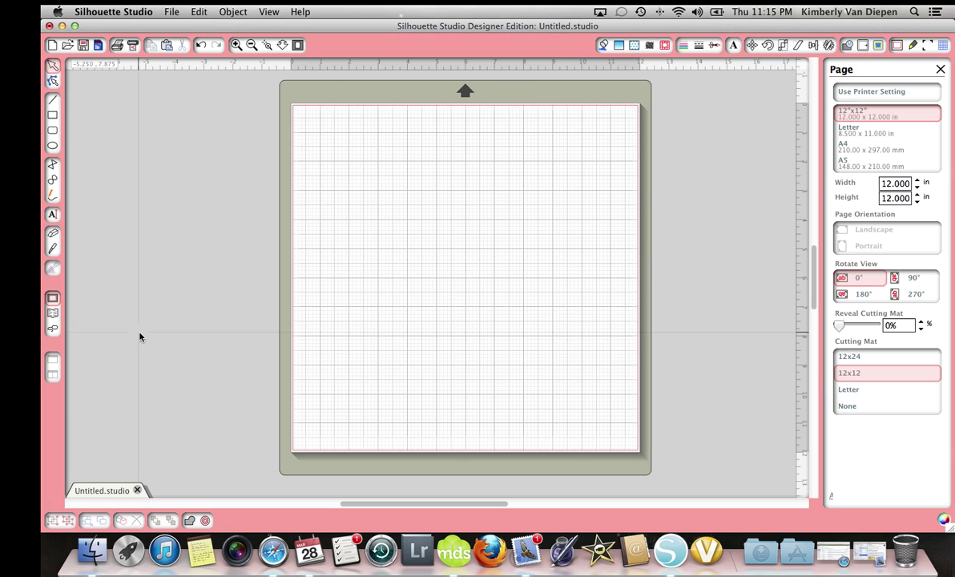
Place the Hexagon design from My Own Designs onto the 12 x 12 page.
{"action": "left_click", "coordinate": [52, 314]}
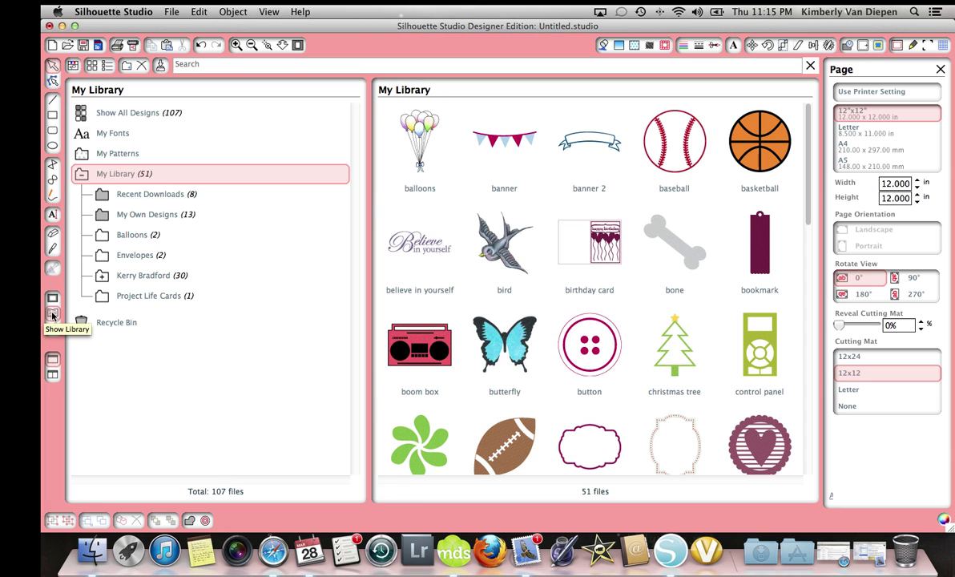
{"action": "left_click", "coordinate": [146, 215]}
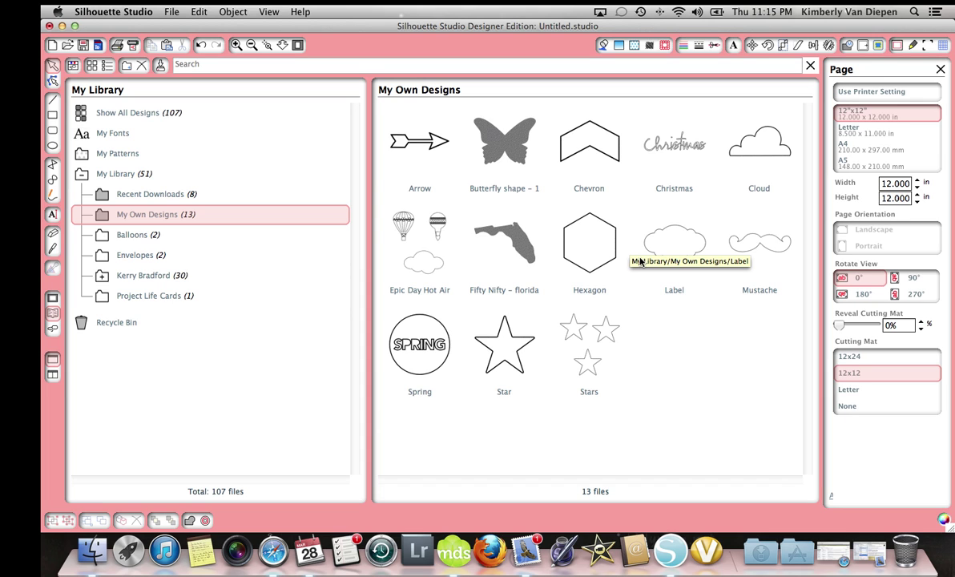
{"action": "left_click", "coordinate": [606, 233]}
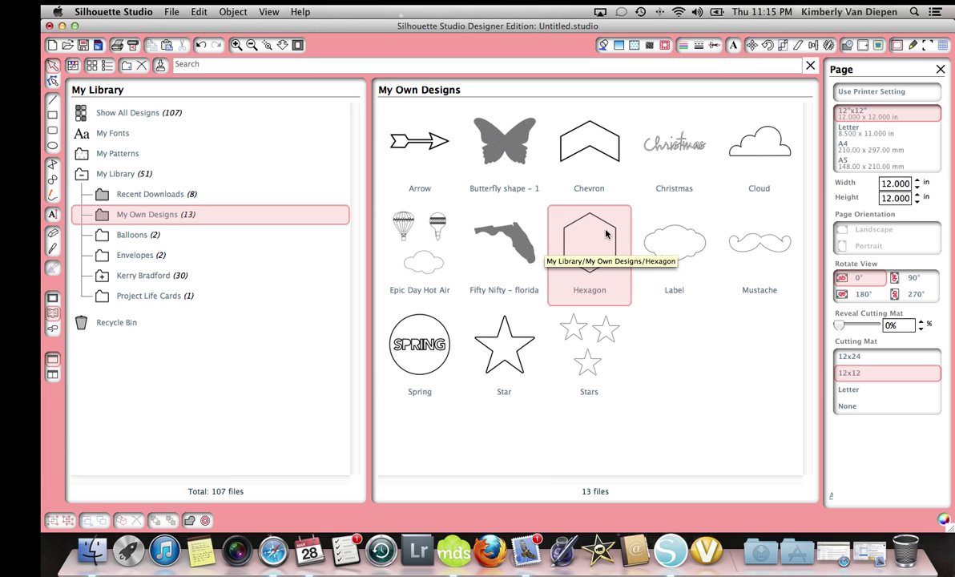
{"action": "double_click", "coordinate": [606, 232]}
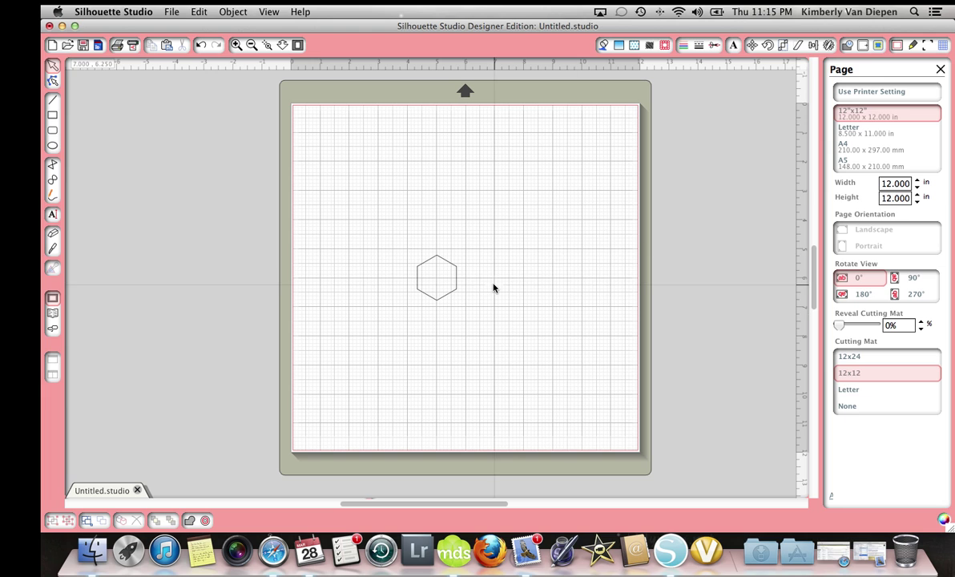
Select the hexagon and drag it toward the mat's top-left corner.
{"action": "left_click", "coordinate": [446, 290]}
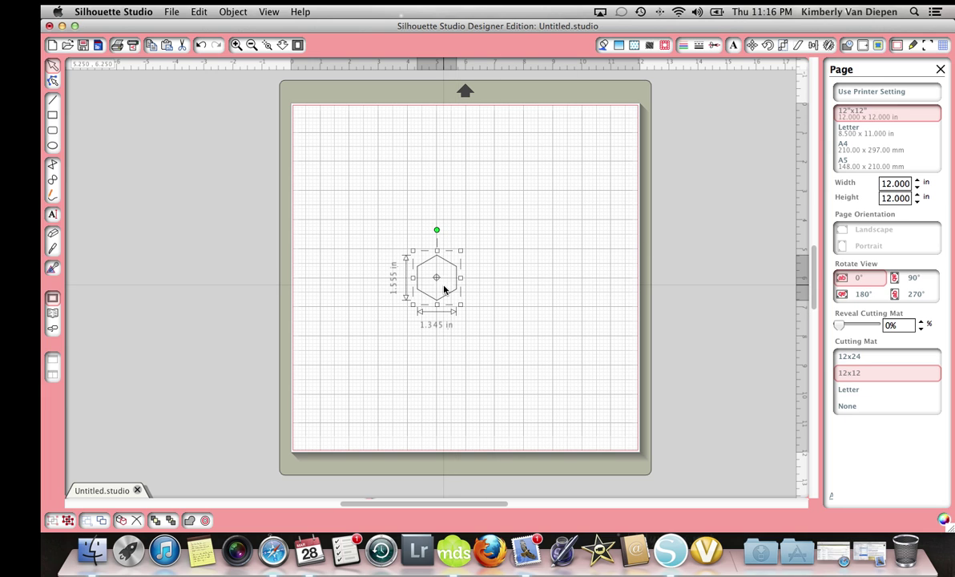
{"action": "left_click", "coordinate": [444, 289]}
{"action": "left_click", "coordinate": [441, 301]}
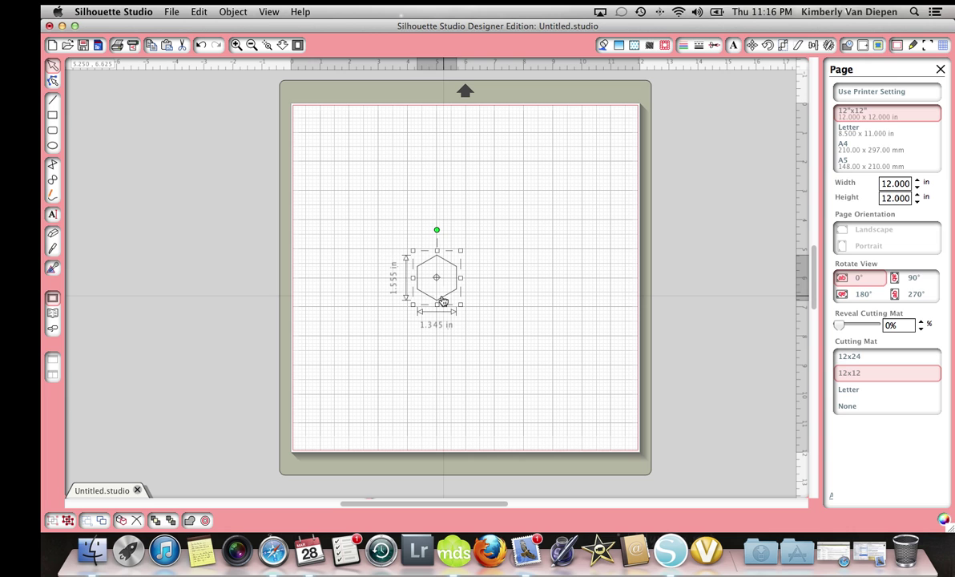
{"action": "left_click_drag", "start_coordinate": [441, 301], "coordinate": [397, 216]}
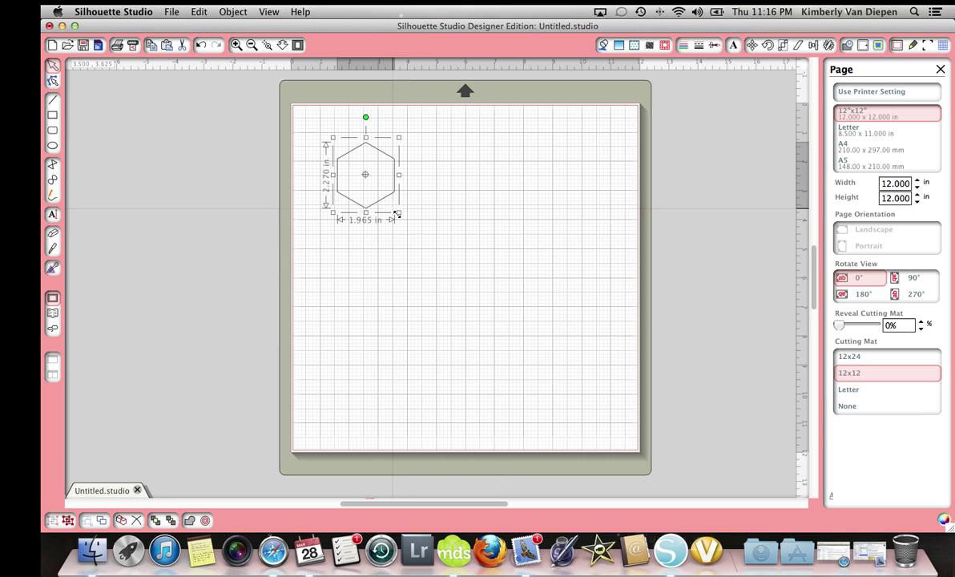
Mark a trace area around the hexagon and trace it into a cut line.
{"action": "left_click", "coordinate": [877, 46]}
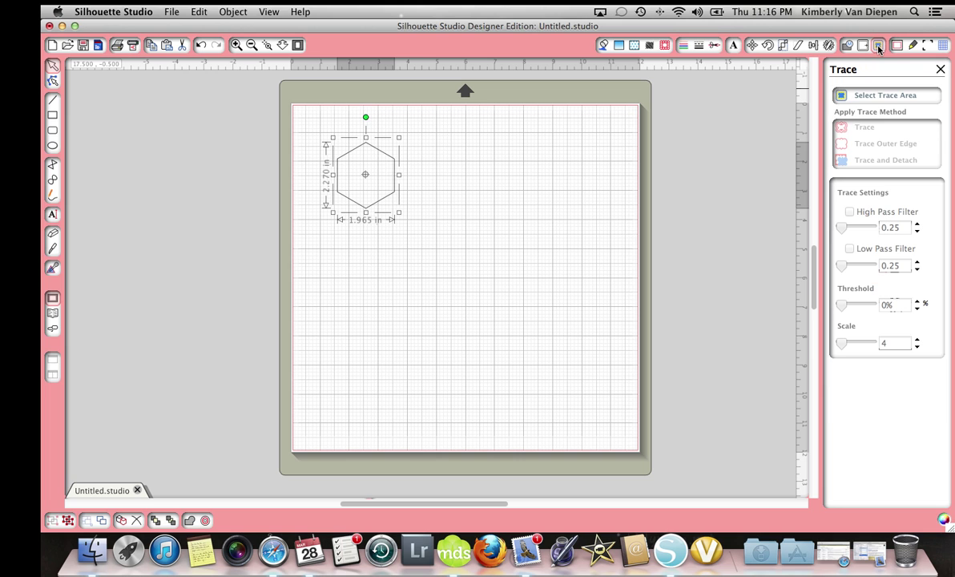
{"action": "left_click", "coordinate": [877, 97]}
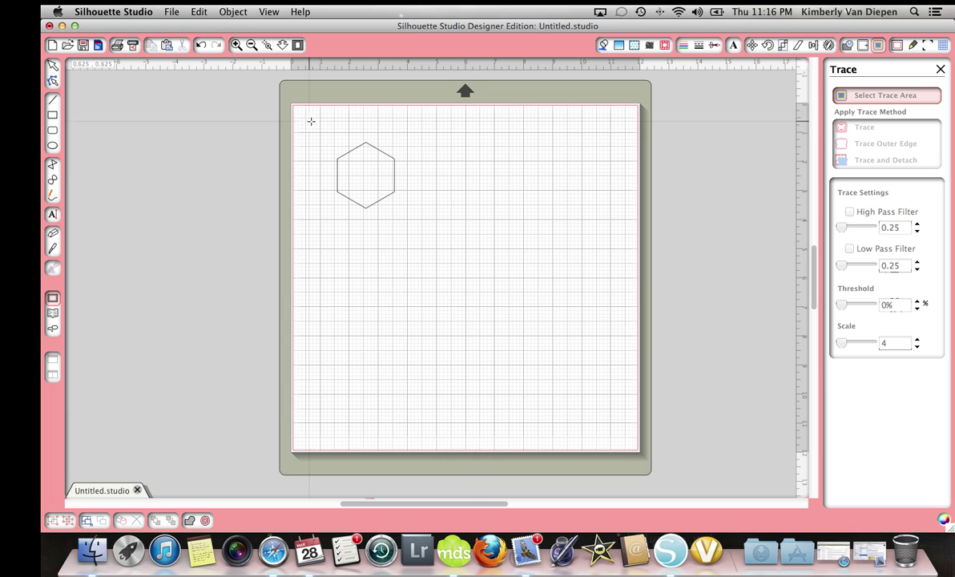
{"action": "mouse_move", "coordinate": [309, 121]}
{"action": "left_mouse_down"}
{"action": "mouse_move", "coordinate": [347, 204]}
{"action": "mouse_move", "coordinate": [423, 226]}
{"action": "left_mouse_up"}
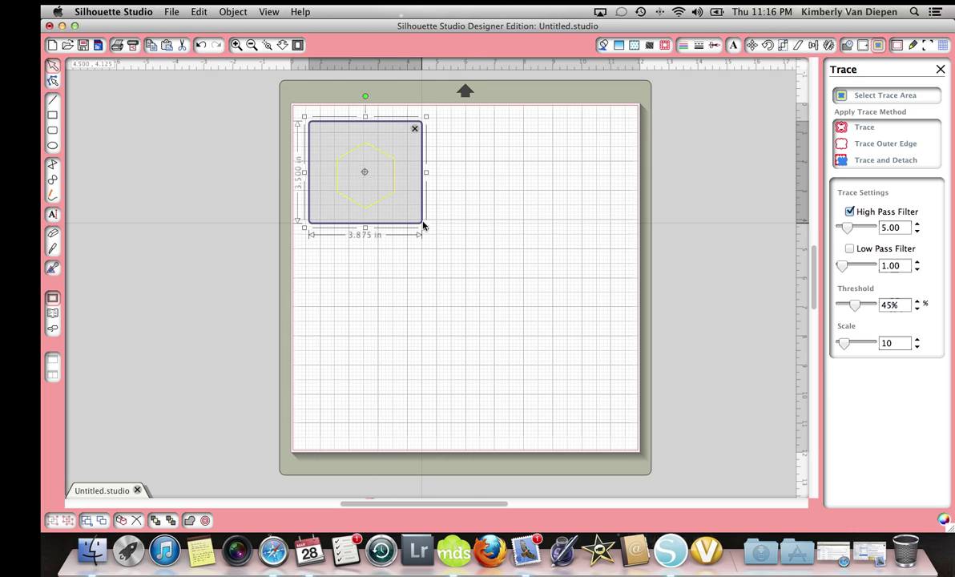
{"action": "left_click", "coordinate": [870, 148]}
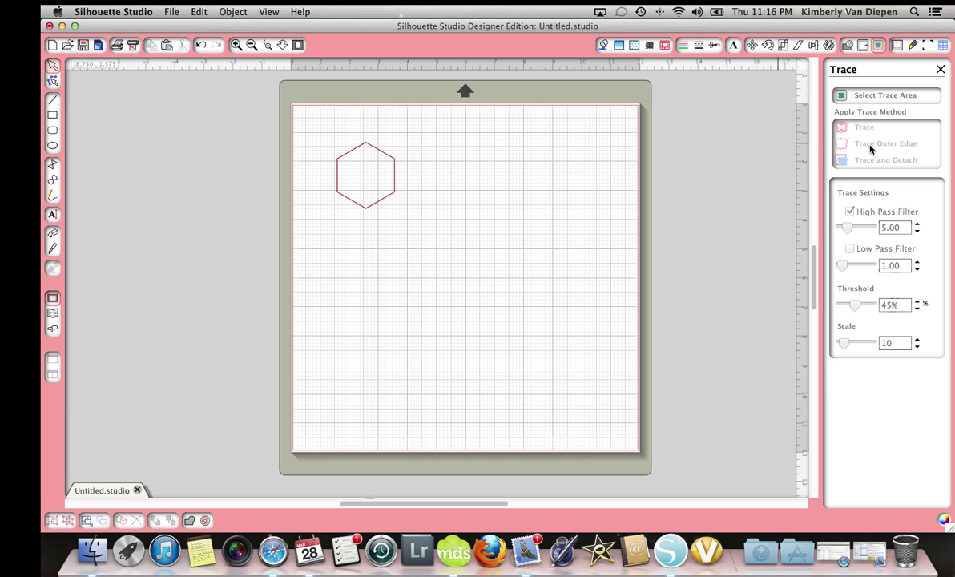
Open the Send to Silhouette cut panel for the traced hexagon.
{"action": "left_click", "coordinate": [133, 46]}
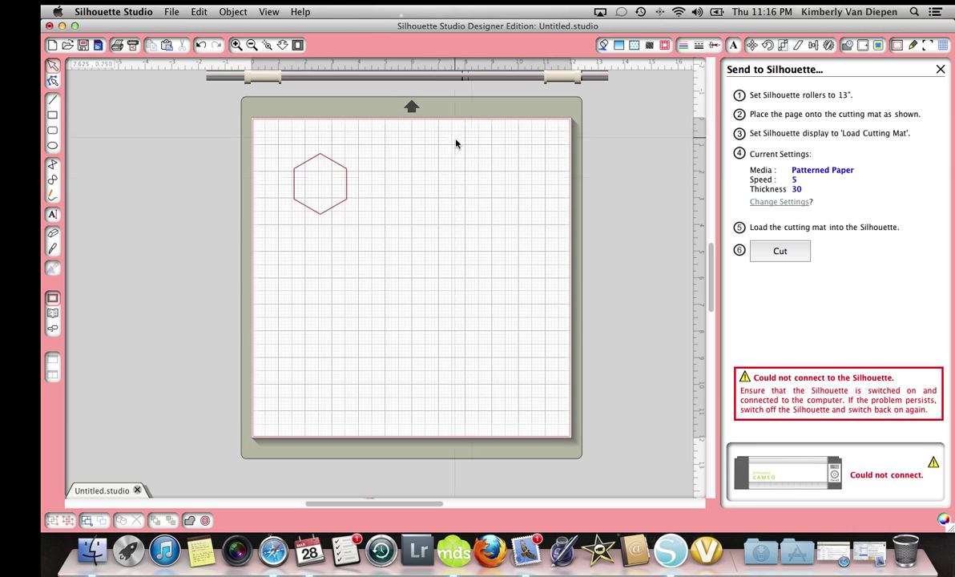